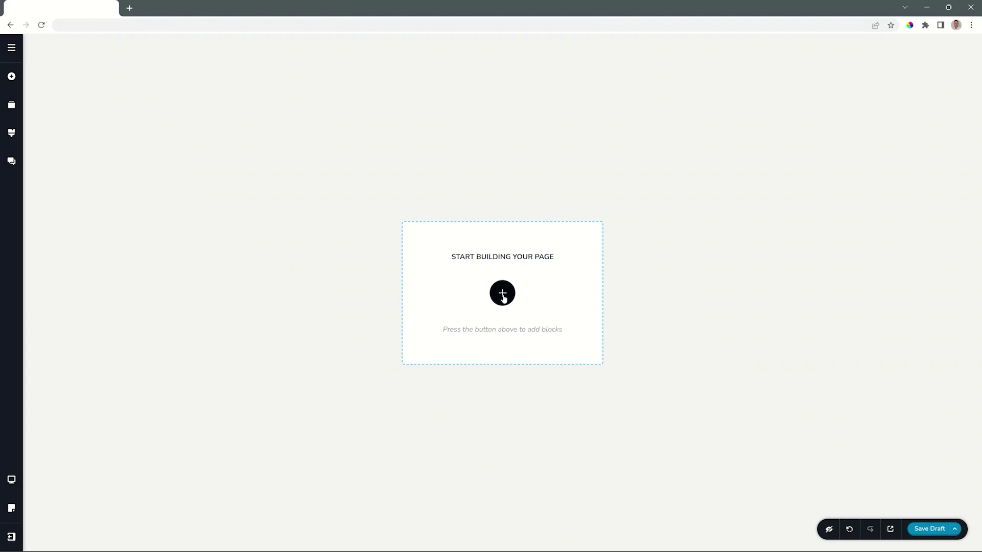
{"action": "left_click", "coordinate": [503, 295]}
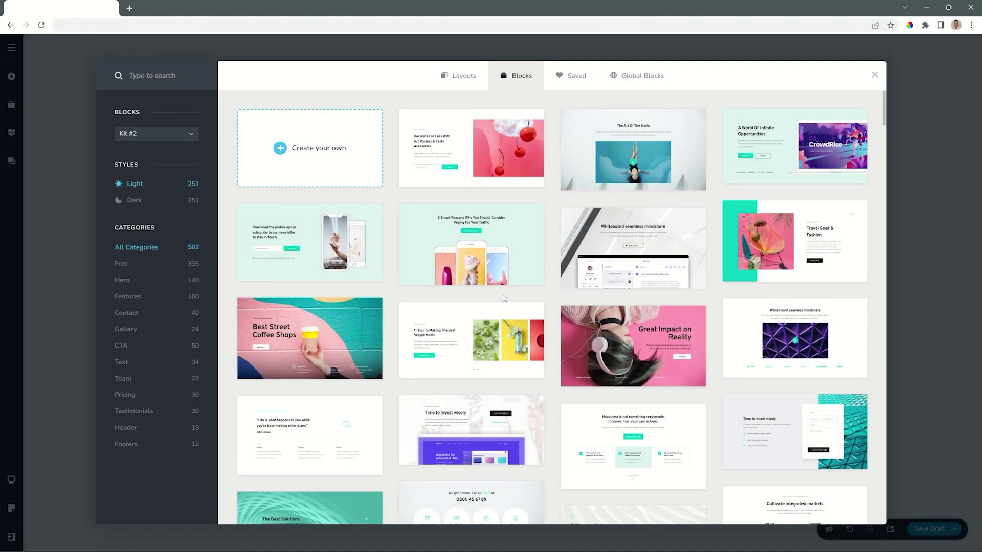
{"action": "left_click", "coordinate": [309, 151]}
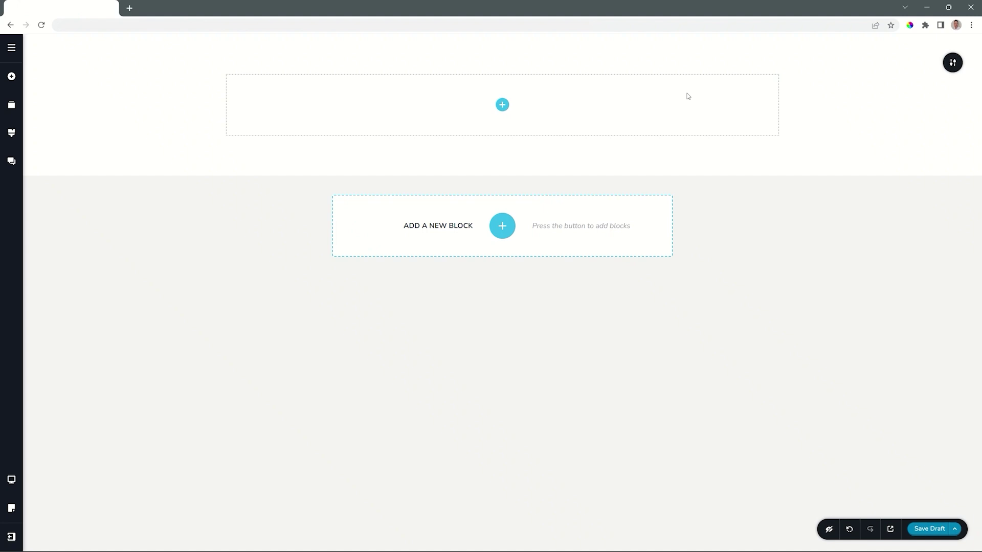
{"action": "left_click", "coordinate": [849, 530]}
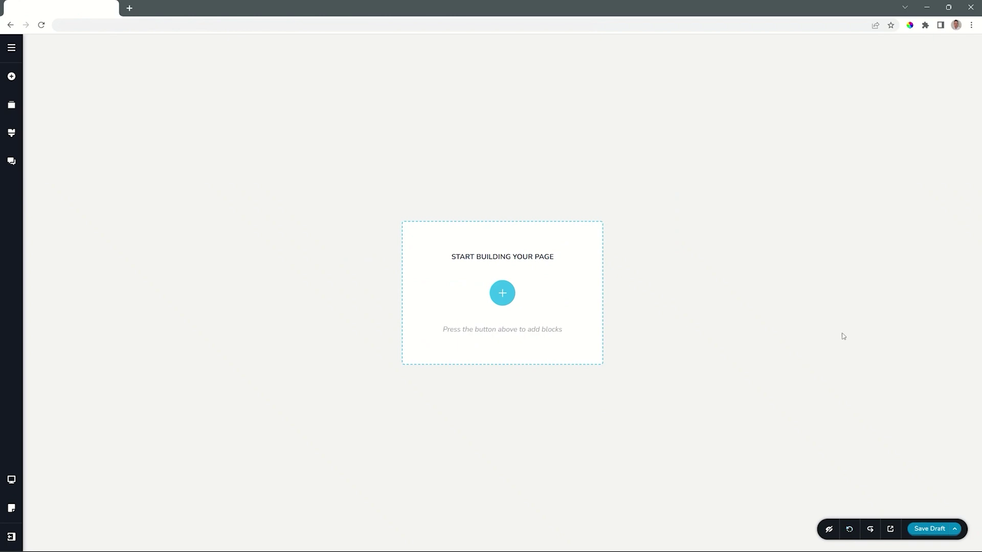
Open the block library and look through the light-style premade blocks of all categories.
{"action": "left_click", "coordinate": [502, 295]}
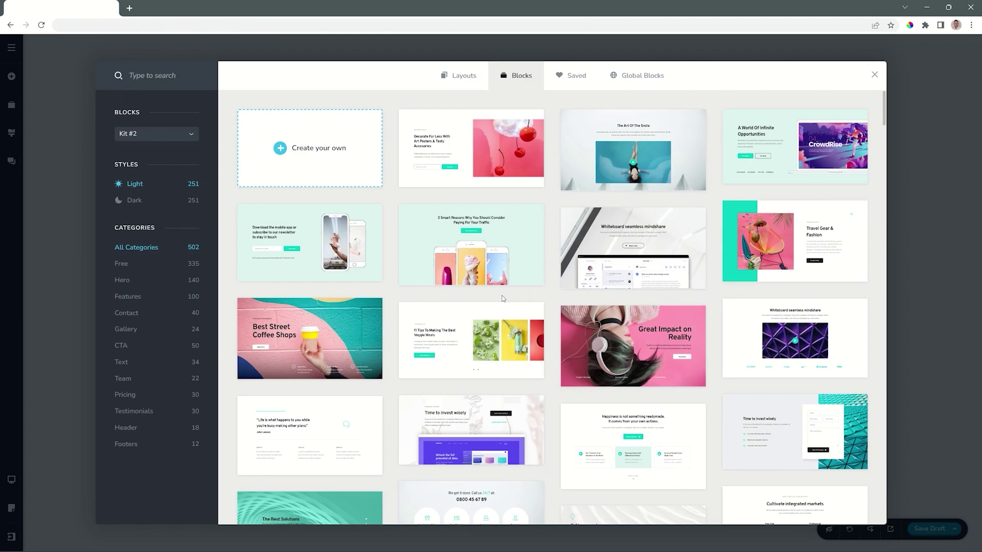
{"action": "scroll", "coordinate": [588, 205], "scroll_direction": "down", "scroll_amount": 6}
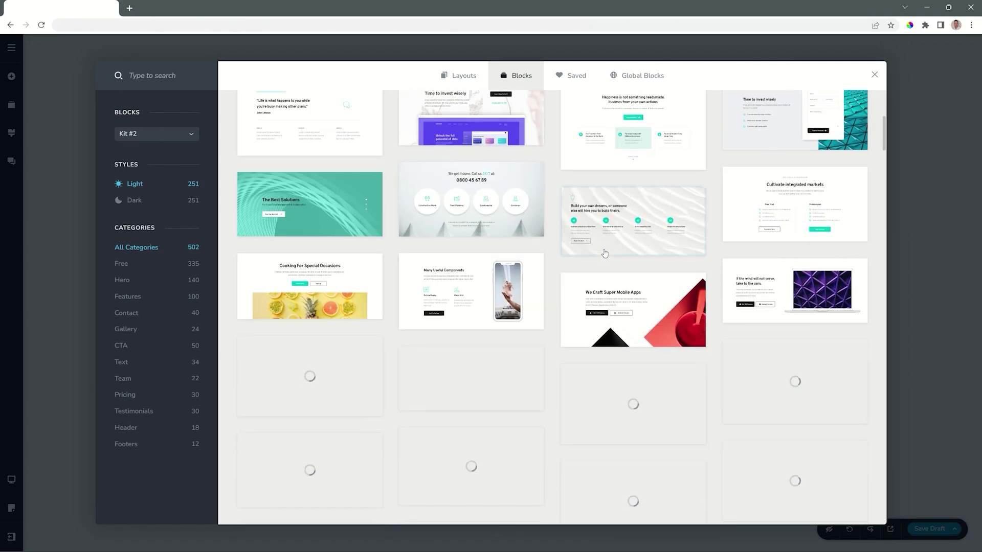
{"action": "scroll", "coordinate": [605, 253], "scroll_direction": "down", "scroll_amount": 15}
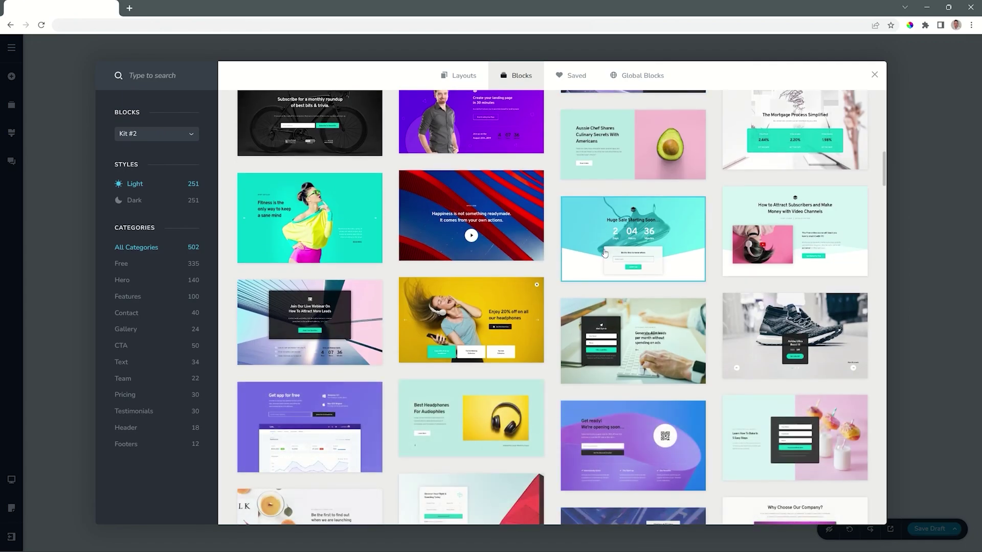
{"action": "scroll", "coordinate": [604, 253], "scroll_direction": "down", "scroll_amount": 15}
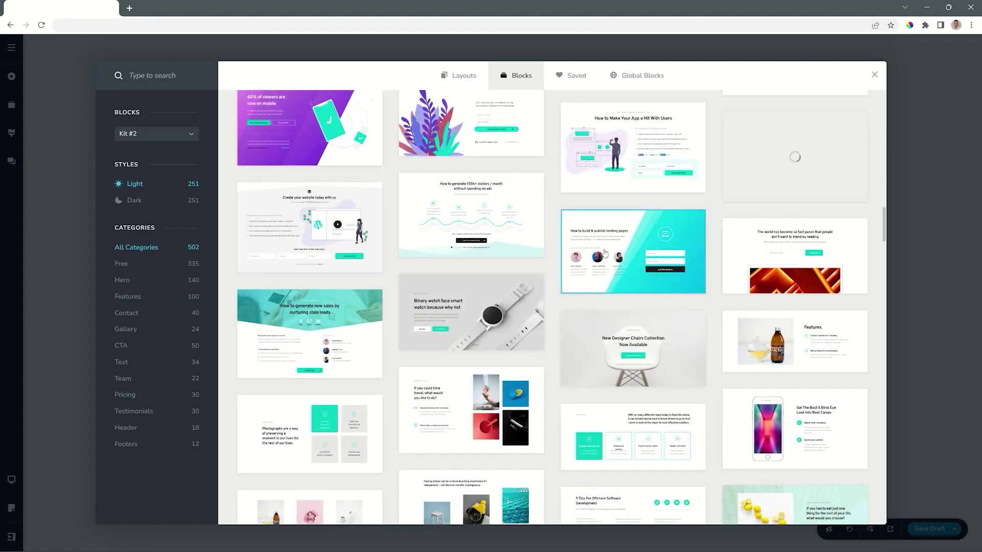
{"action": "scroll", "coordinate": [604, 253], "scroll_direction": "down", "scroll_amount": 6}
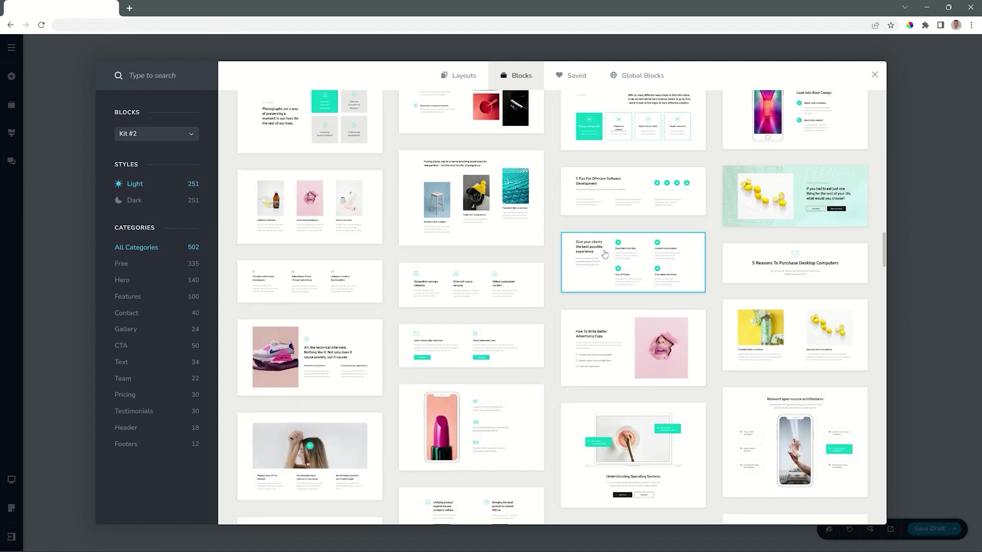
{"action": "scroll", "coordinate": [604, 254], "scroll_direction": "down", "scroll_amount": 4}
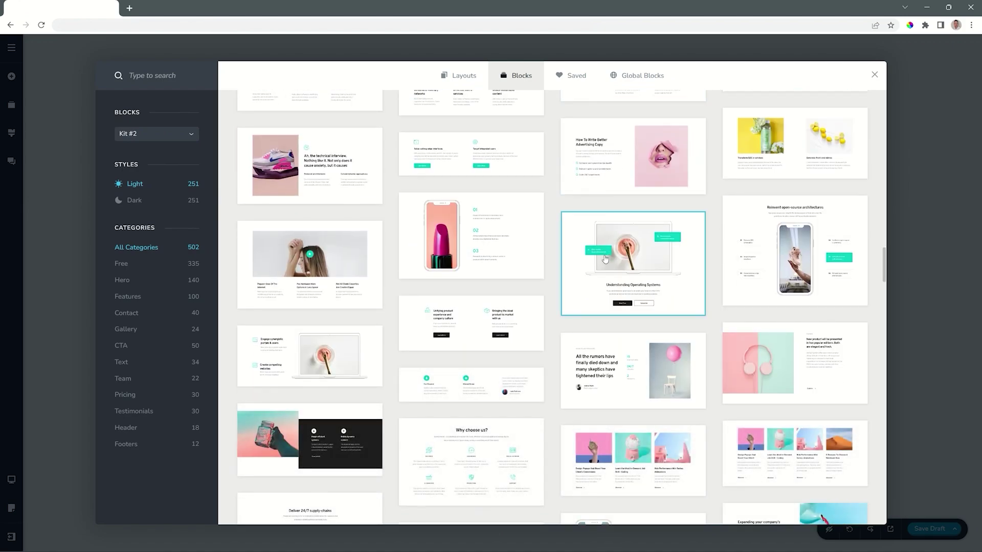
{"action": "scroll", "coordinate": [604, 258], "scroll_direction": "down", "scroll_amount": 5}
{"action": "scroll", "coordinate": [605, 261], "scroll_direction": "down", "scroll_amount": 4}
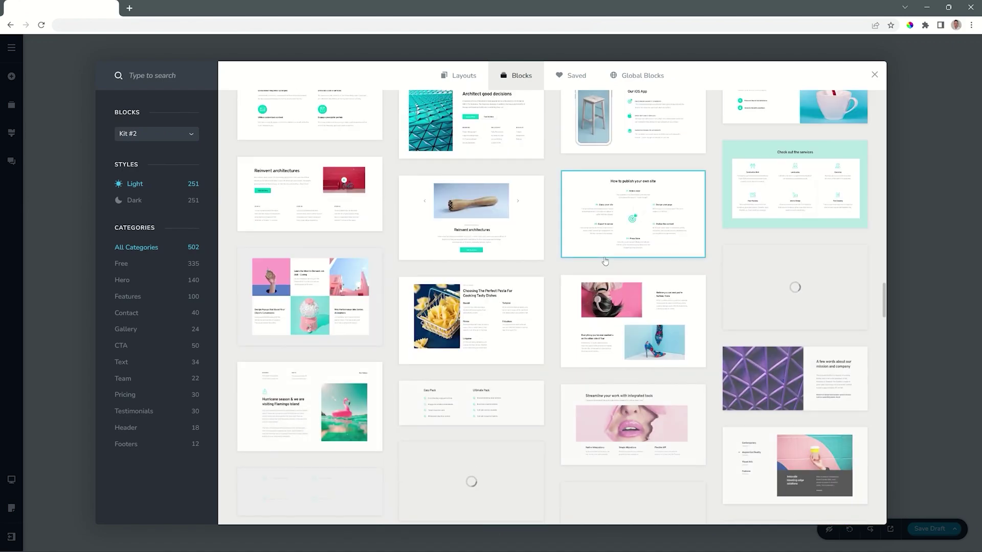
{"action": "scroll", "coordinate": [605, 261], "scroll_direction": "up", "scroll_amount": 10}
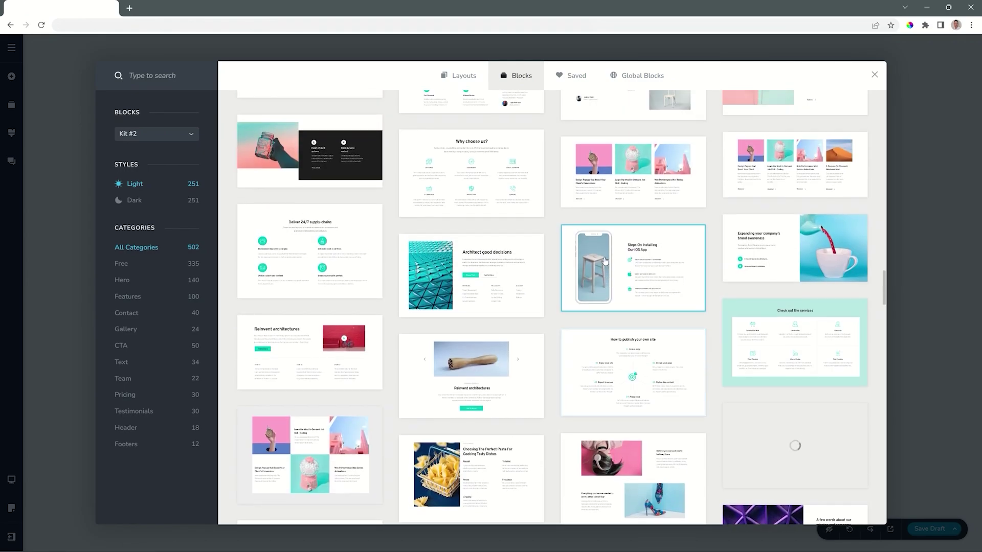
{"action": "scroll", "coordinate": [605, 261], "scroll_direction": "up", "scroll_amount": 10}
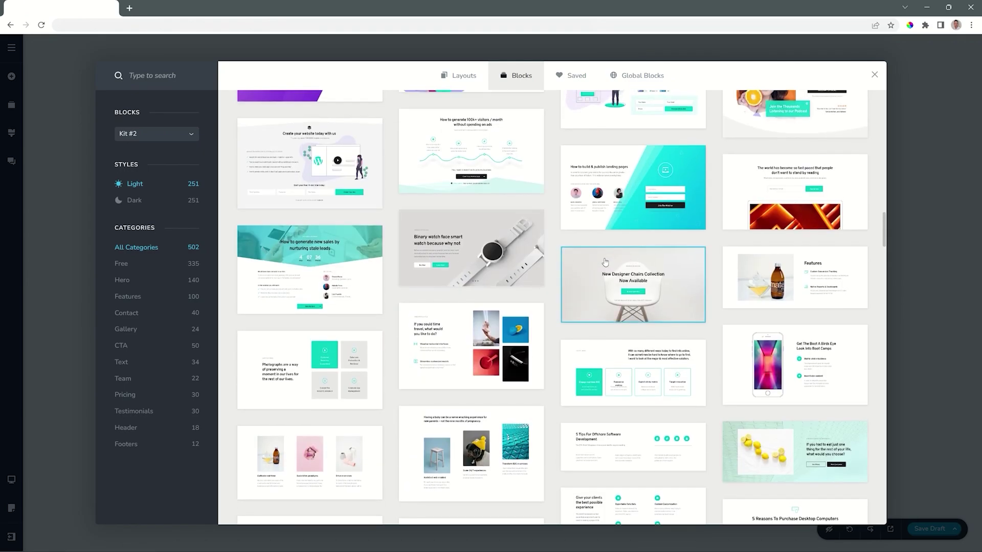
{"action": "scroll", "coordinate": [604, 261], "scroll_direction": "up", "scroll_amount": 10}
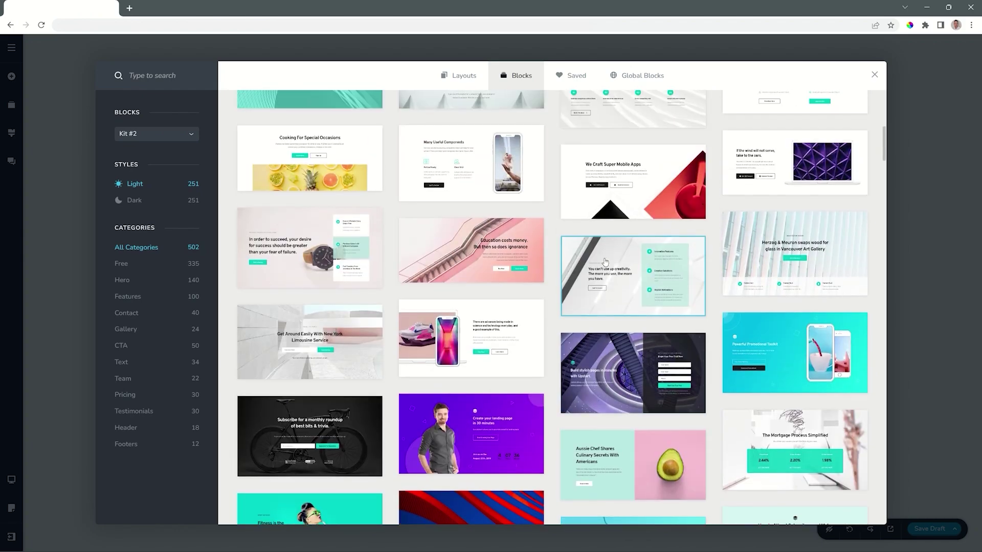
Add the dark-style Hero block headed "Herzog & Meuron swaps wood for glass in Vancouver Art Gallery" to the page.
{"action": "left_click", "coordinate": [123, 280]}
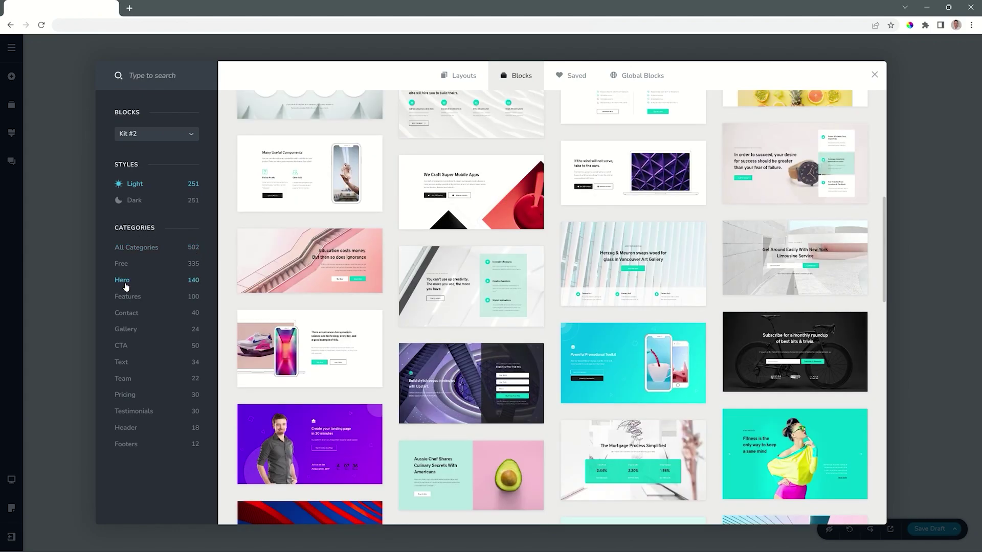
{"action": "left_click", "coordinate": [134, 201]}
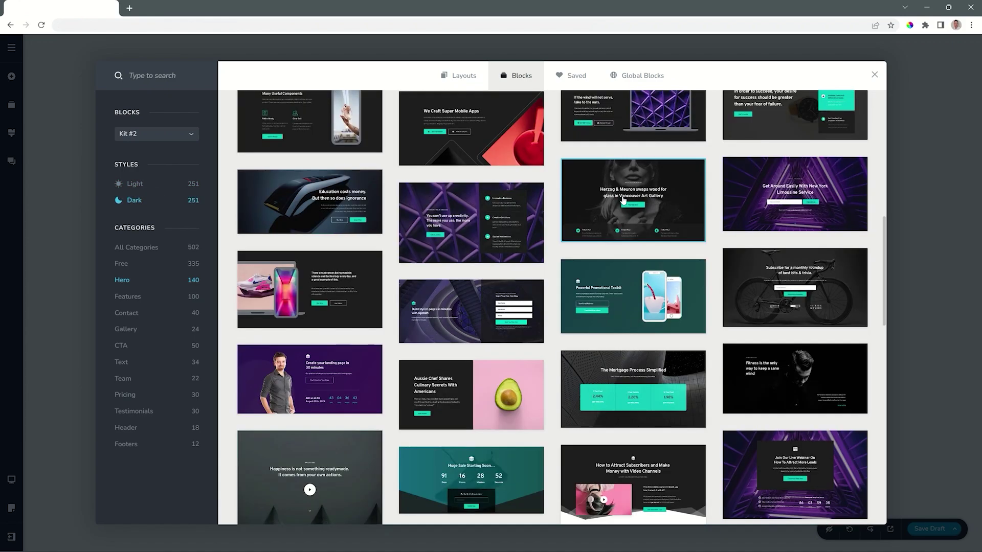
{"action": "left_click", "coordinate": [622, 199]}
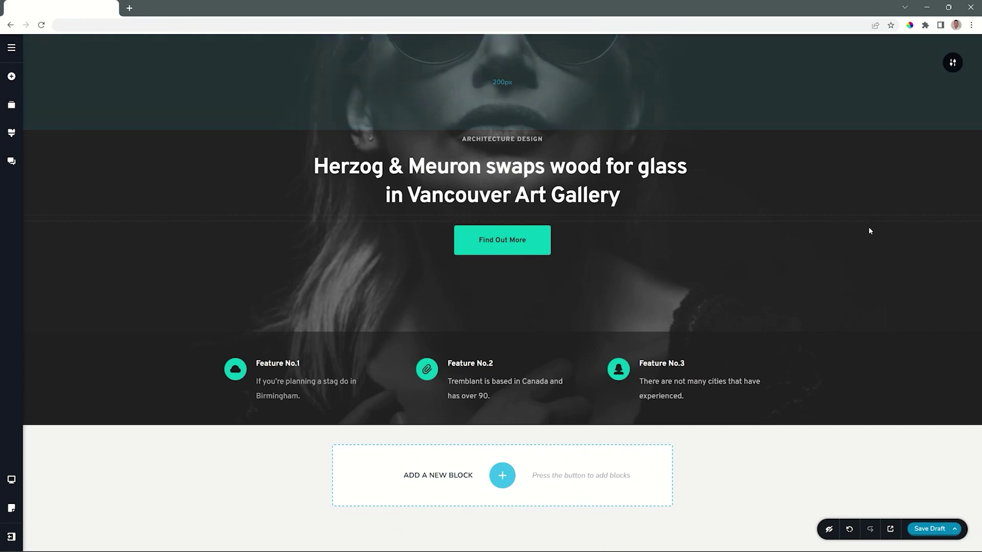
{"action": "left_click", "coordinate": [518, 177]}
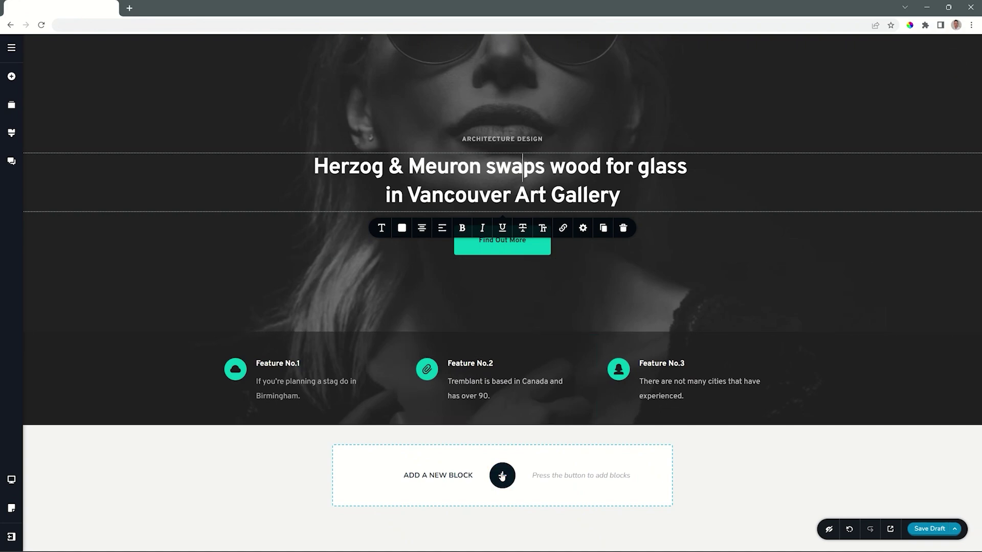
Add a light-style Features block with three numbered text columns below the hero block.
{"action": "left_click", "coordinate": [502, 475]}
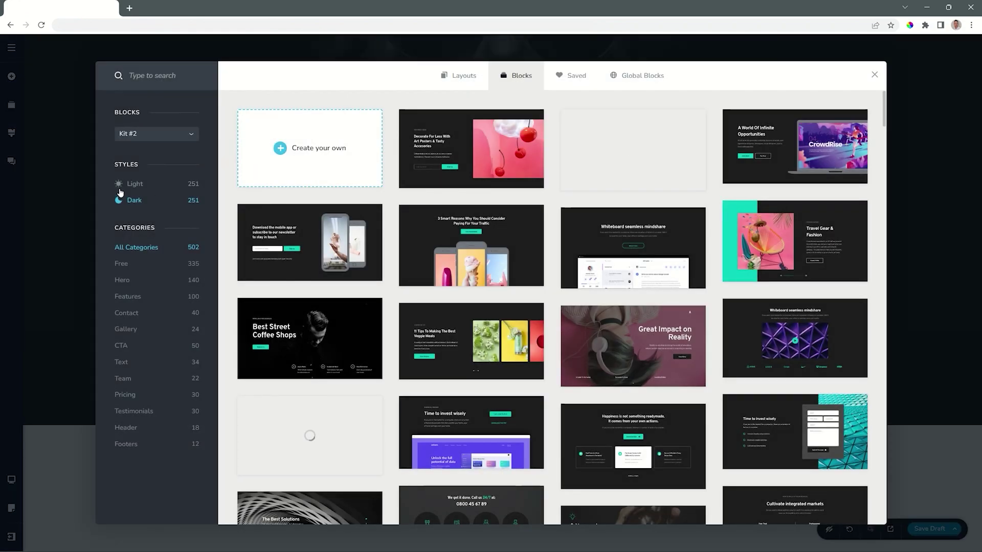
{"action": "left_click", "coordinate": [134, 187]}
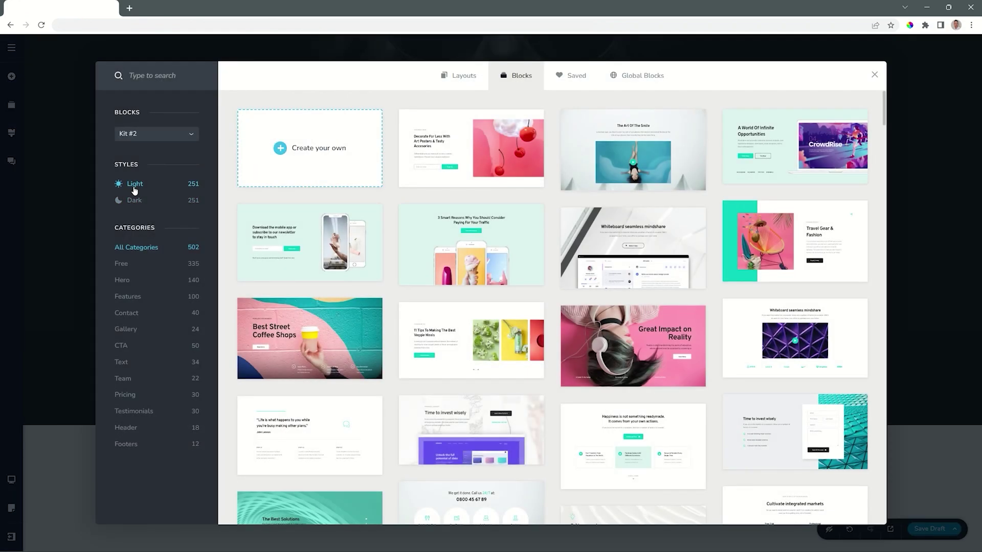
{"action": "left_click", "coordinate": [131, 297]}
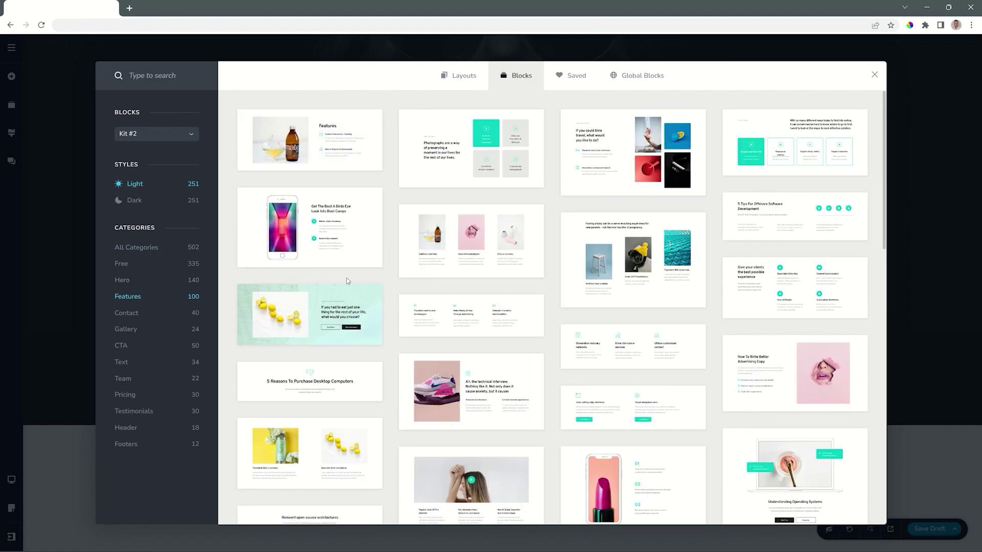
{"action": "left_click", "coordinate": [428, 321]}
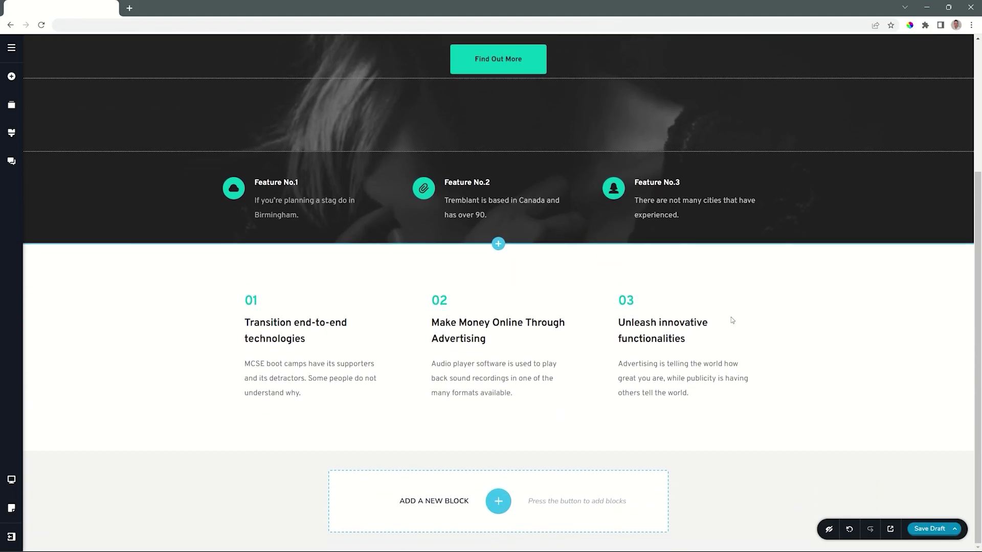
Add the dark-style Gallery block "Morph impactful interfaces" with three yellow-toned images below the features block.
{"action": "scroll", "coordinate": [754, 328], "scroll_direction": "up", "scroll_amount": 3}
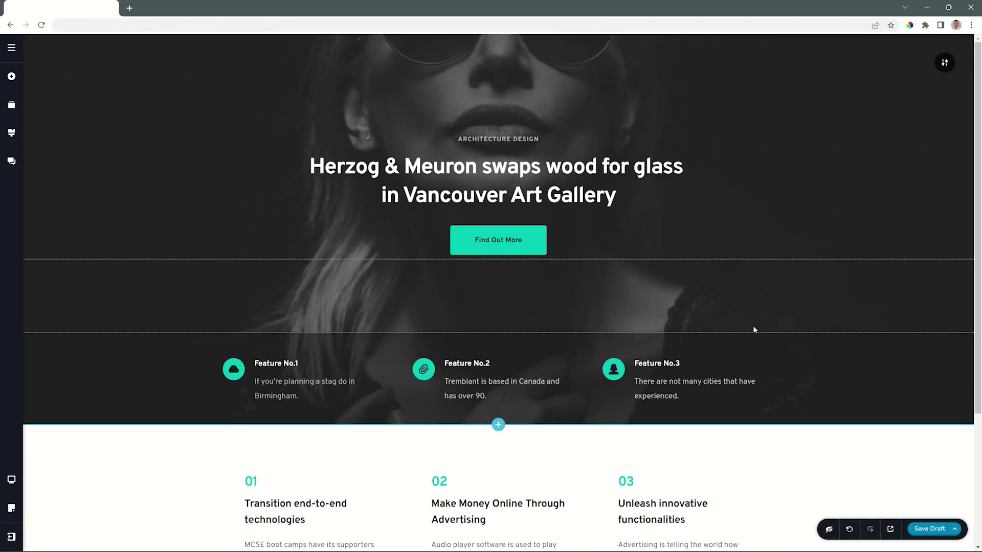
{"action": "scroll", "coordinate": [753, 330], "scroll_direction": "down", "scroll_amount": 3}
{"action": "left_click", "coordinate": [499, 501]}
{"action": "left_click", "coordinate": [133, 204]}
{"action": "left_click", "coordinate": [127, 330]}
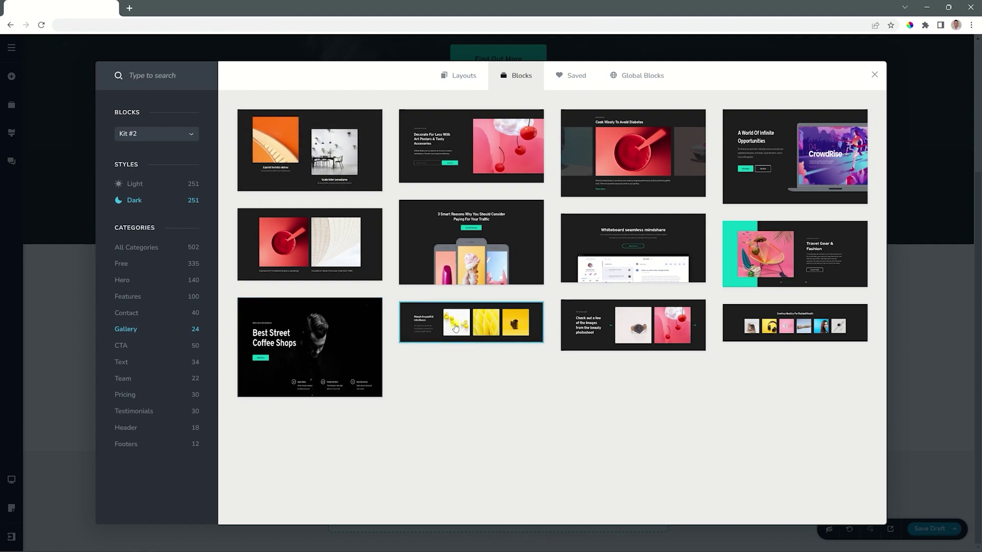
{"action": "left_click", "coordinate": [455, 328]}
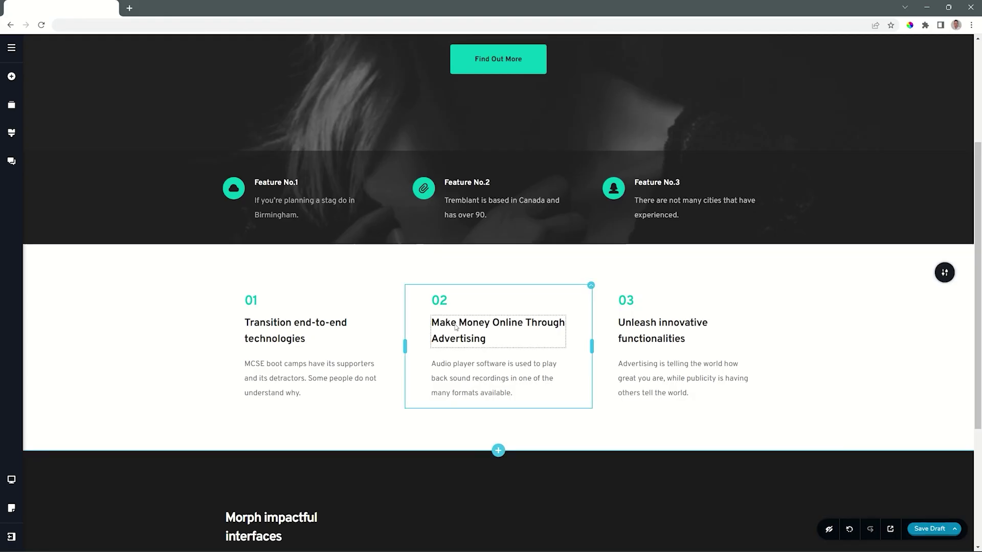
Add the light-style Team block "Meet our team" with four member photos below the gallery block.
{"action": "left_click", "coordinate": [511, 500]}
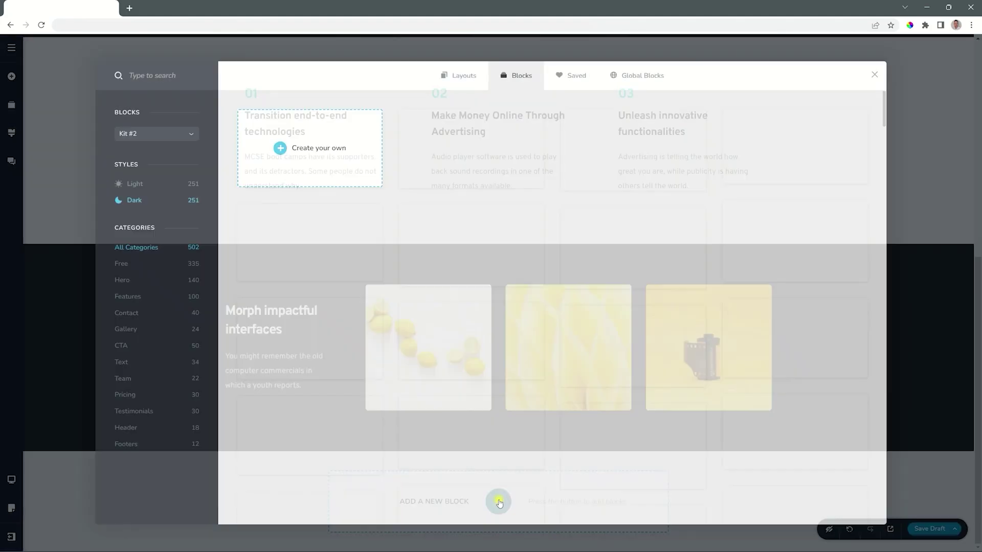
{"action": "left_click", "coordinate": [134, 183]}
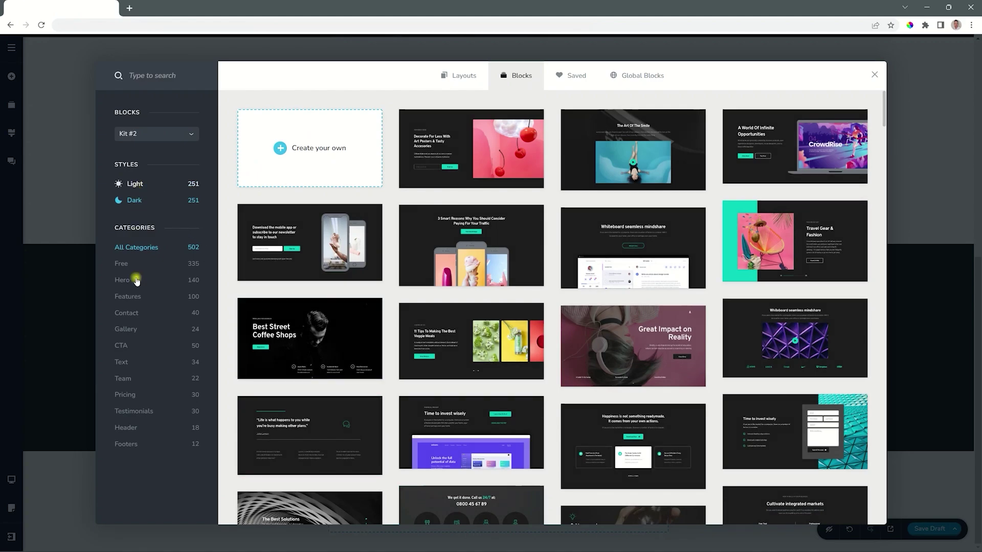
{"action": "left_click", "coordinate": [122, 379]}
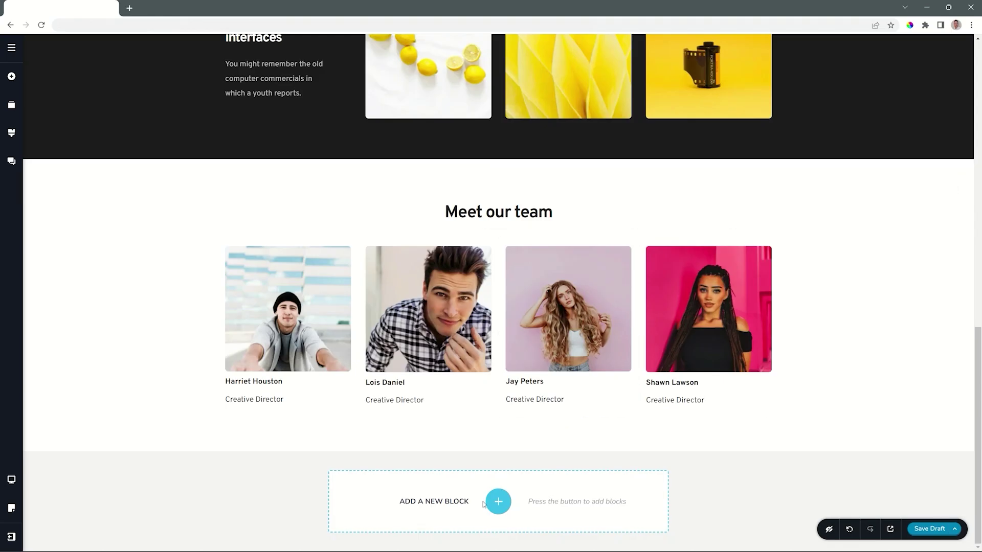
Add the dark-style Contact block "Last one step" with an email field below the team block.
{"action": "left_click", "coordinate": [498, 501]}
{"action": "left_click", "coordinate": [134, 200]}
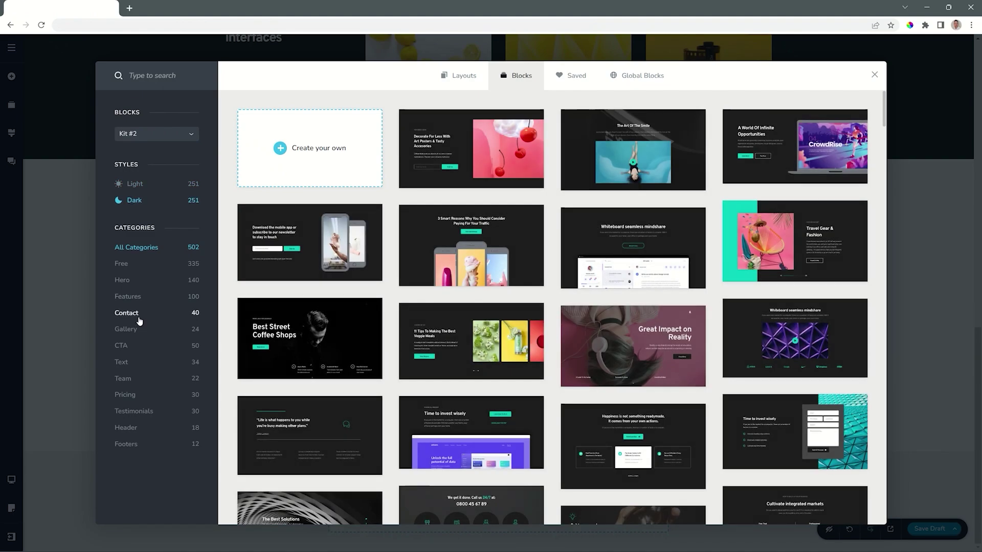
{"action": "left_click", "coordinate": [138, 320]}
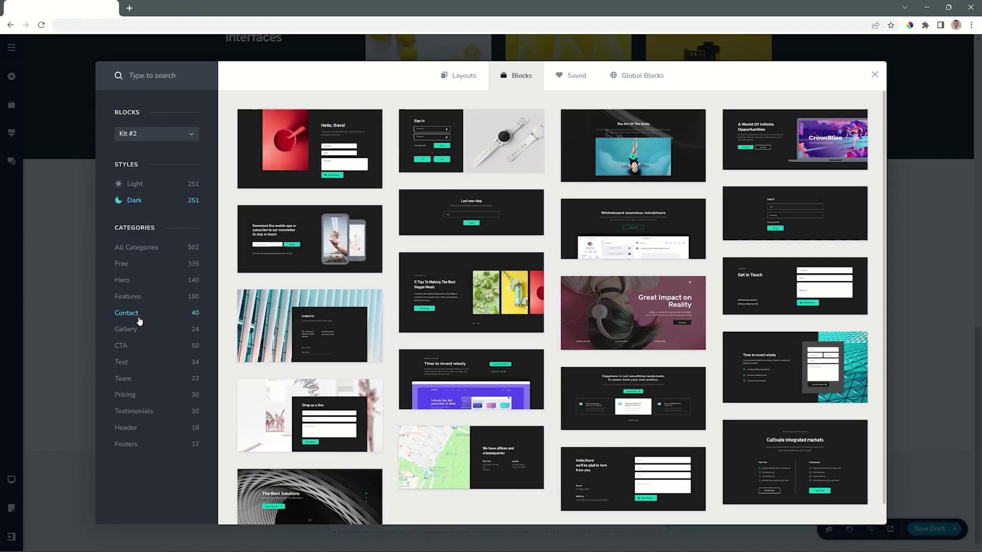
{"action": "left_click", "coordinate": [496, 212]}
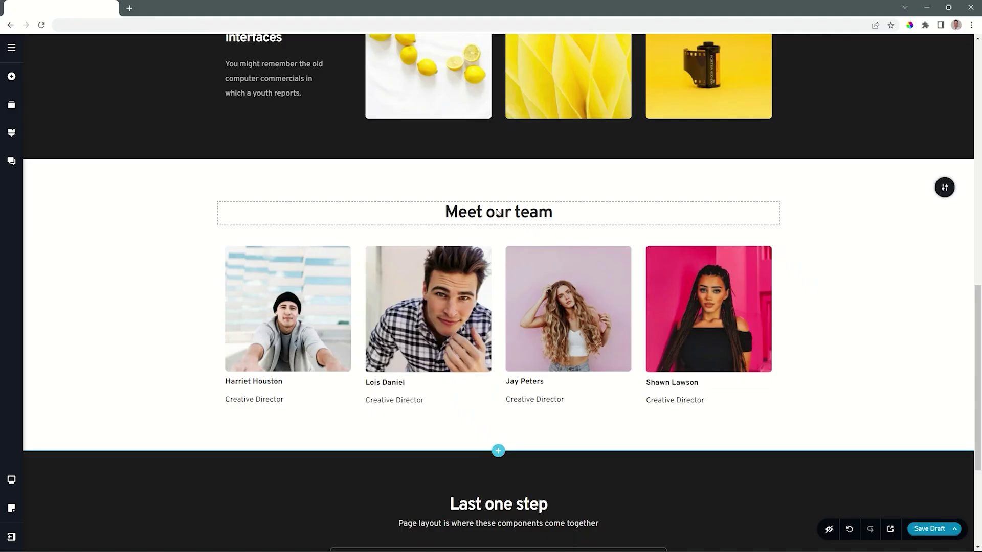
Create a blank custom block below the "Last one step" block and add a Column element so it has two columns.
{"action": "scroll", "coordinate": [906, 250], "scroll_direction": "down", "scroll_amount": 4}
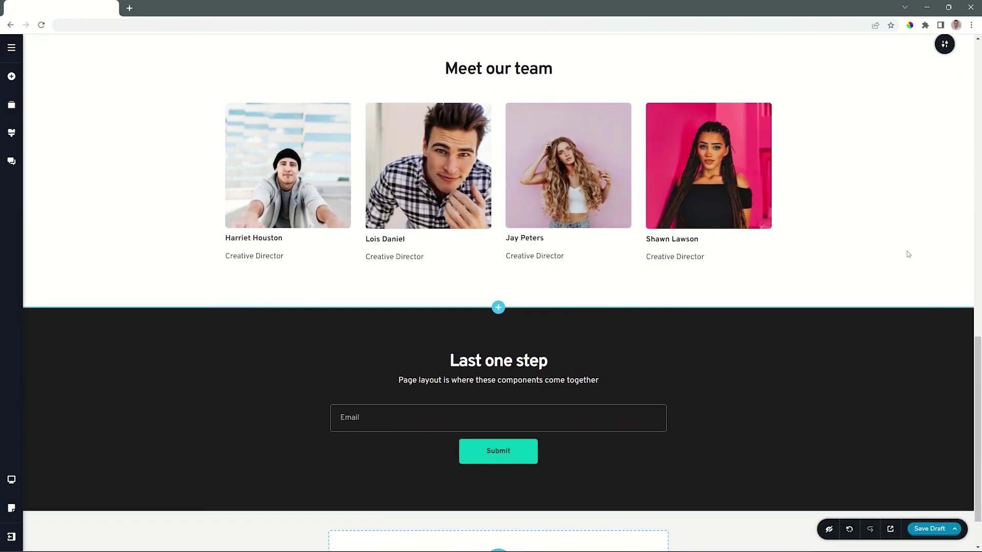
{"action": "mouse_move", "coordinate": [978, 438]}
{"action": "left_mouse_down"}
{"action": "mouse_move", "coordinate": [979, 117]}
{"action": "mouse_move", "coordinate": [978, 450]}
{"action": "left_mouse_up"}
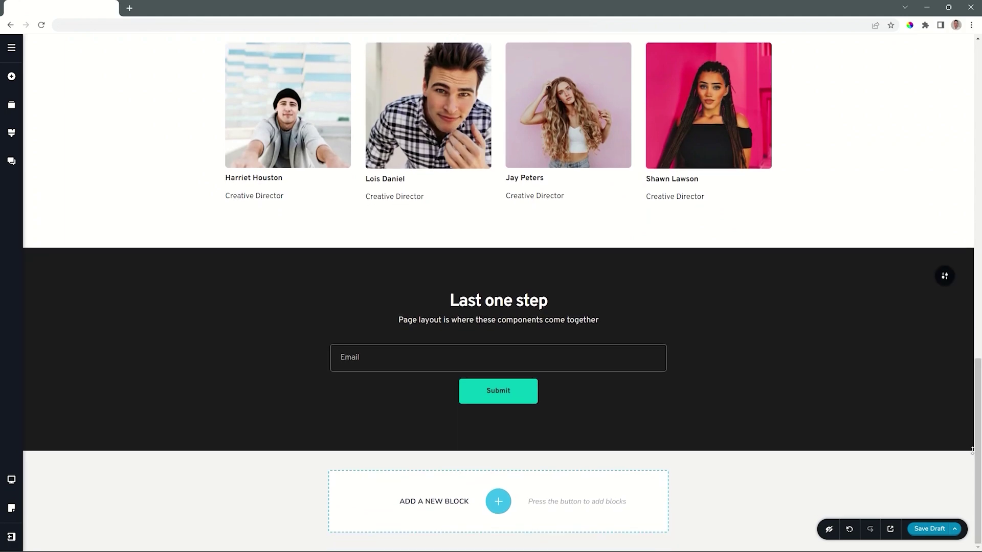
{"action": "mouse_move", "coordinate": [972, 450]}
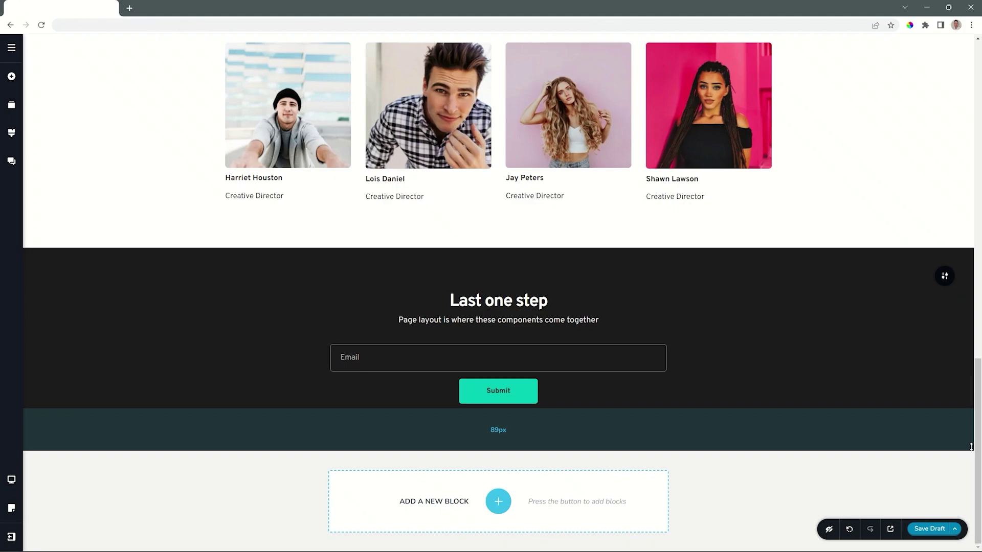
{"action": "left_click", "coordinate": [498, 501]}
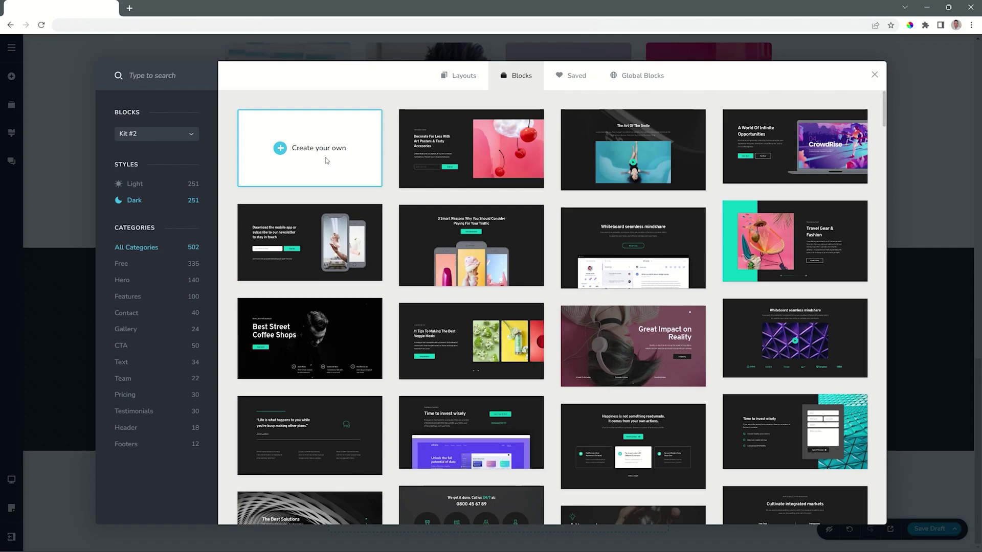
{"action": "left_click", "coordinate": [326, 160]}
{"action": "scroll", "coordinate": [979, 527], "scroll_direction": "down", "scroll_amount": 3}
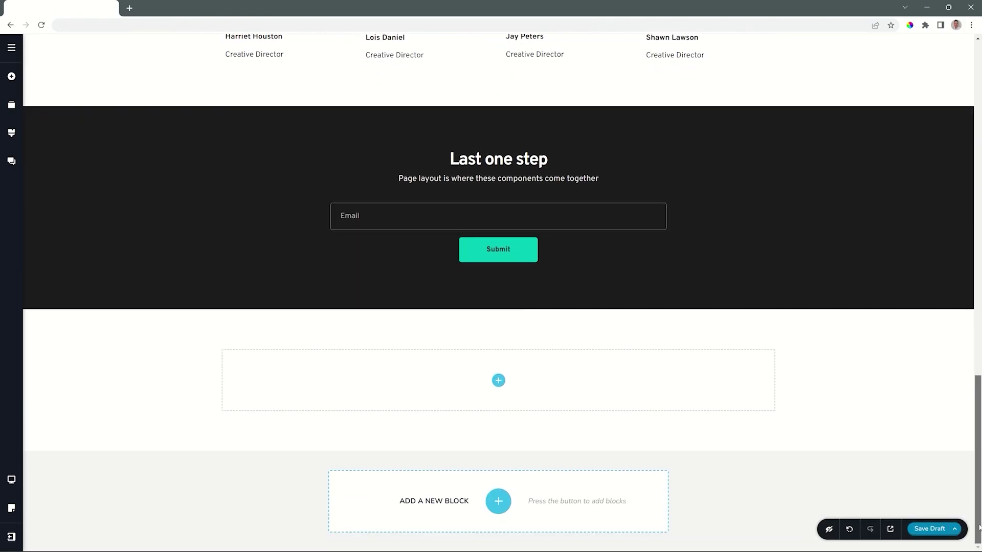
{"action": "left_click", "coordinate": [498, 381]}
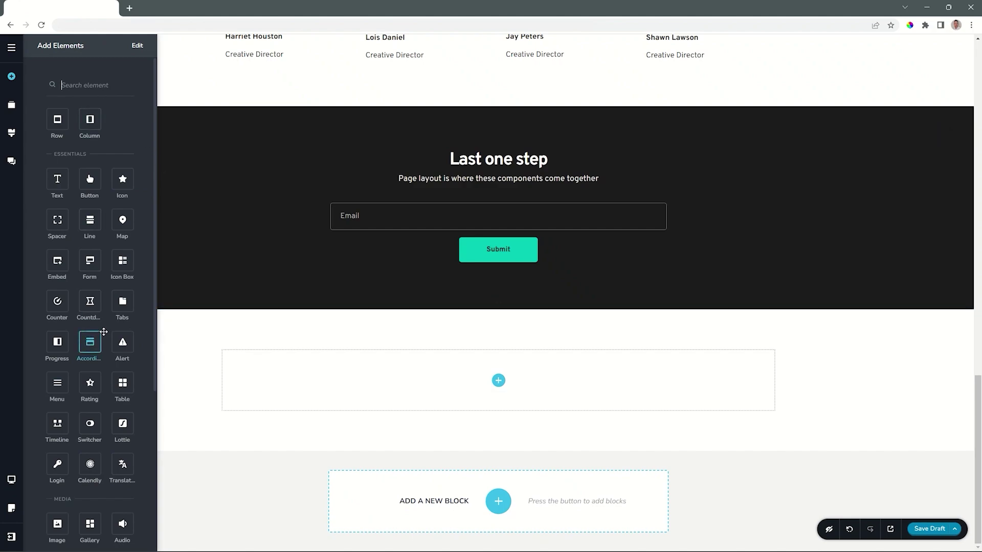
{"action": "left_click_drag", "start_coordinate": [90, 119], "coordinate": [501, 385]}
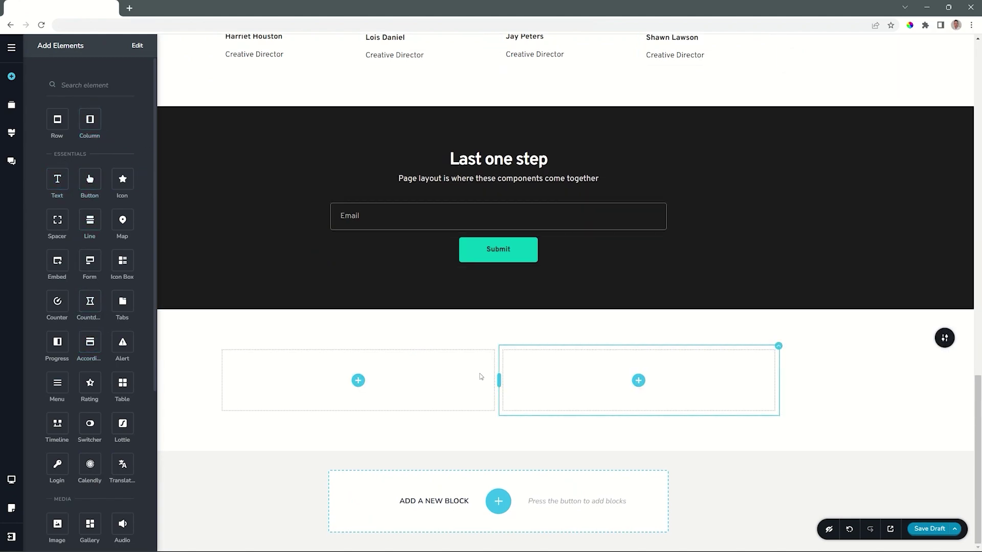
Place a Text element in the blank block's first column and an Image element beneath it, then return to the page's hero block.
{"action": "left_click_drag", "start_coordinate": [57, 179], "coordinate": [361, 390]}
{"action": "scroll", "coordinate": [77, 307], "scroll_direction": "down", "scroll_amount": 3}
{"action": "left_click_drag", "start_coordinate": [57, 393], "coordinate": [286, 442]}
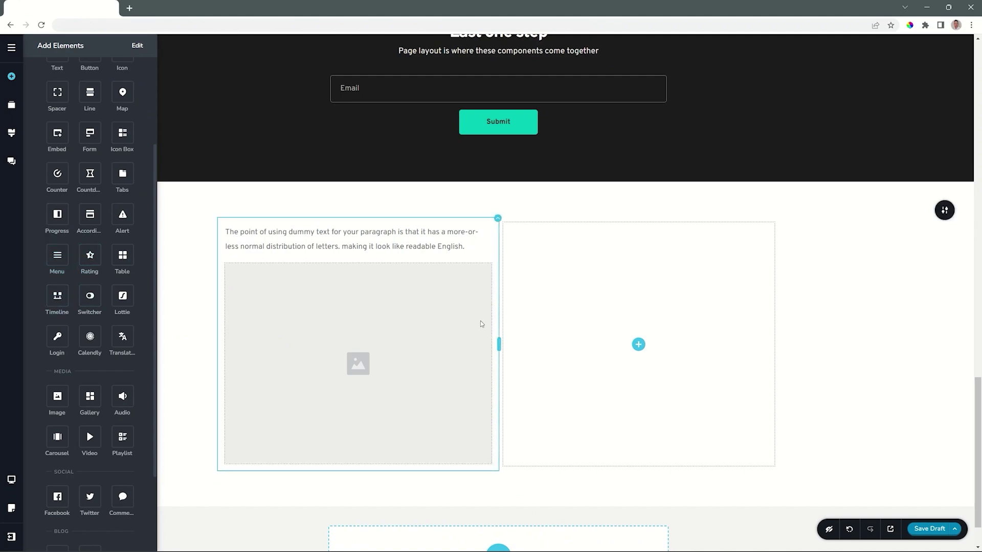
{"action": "left_click", "coordinate": [844, 331]}
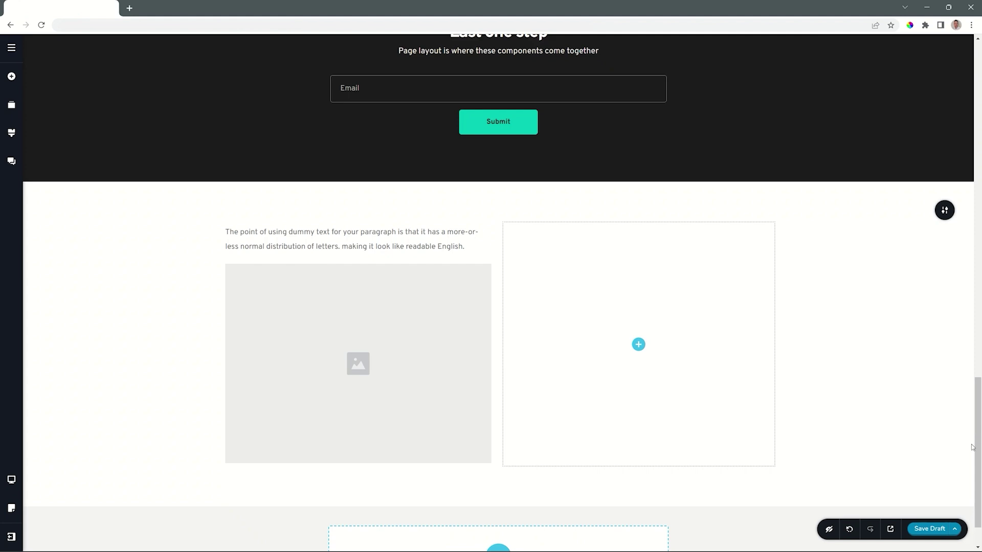
{"action": "left_click_drag", "start_coordinate": [978, 447], "coordinate": [979, 118]}
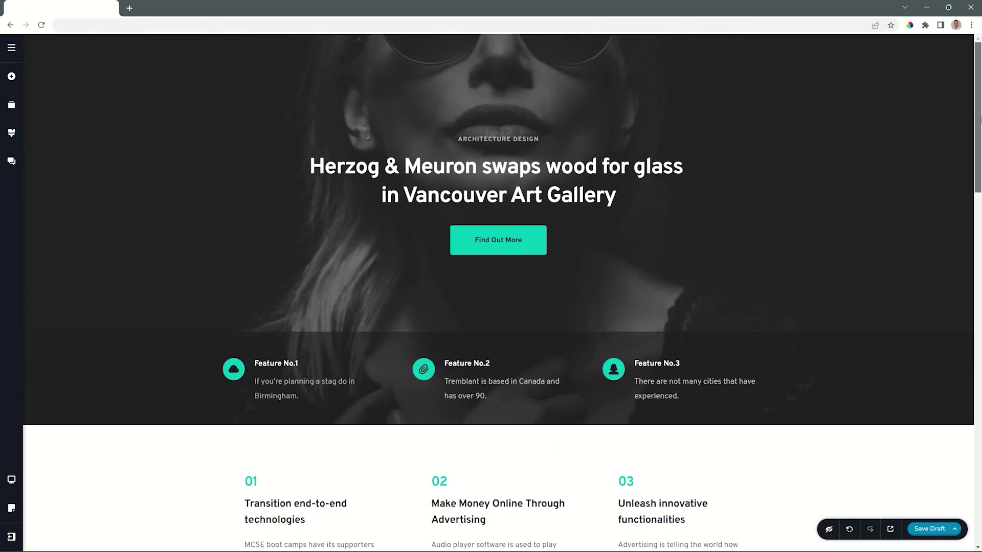